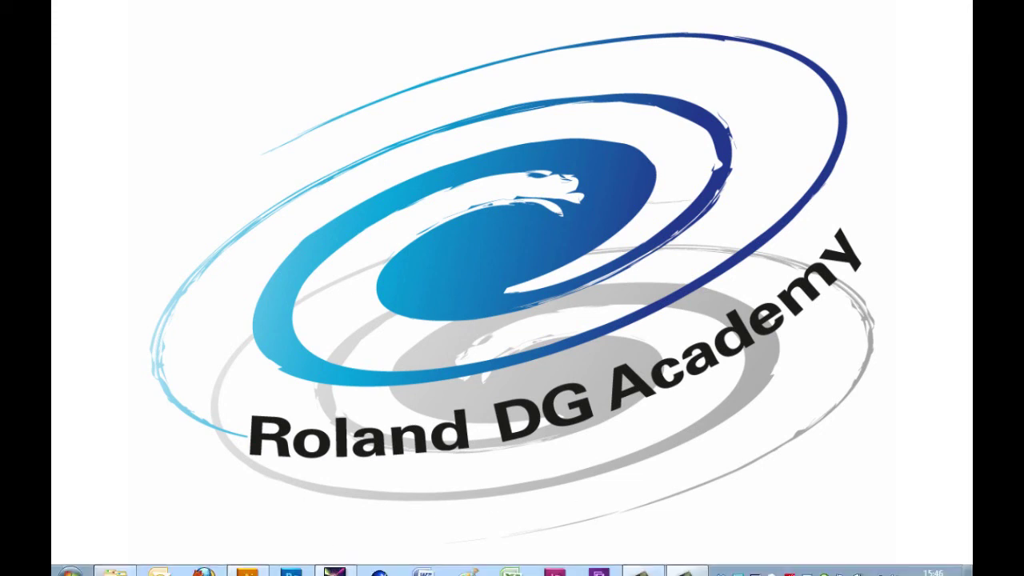
# Bring VersaWorks to the front and open Spot Color Settings from the Edit menu
pyautogui.click(335, 561)
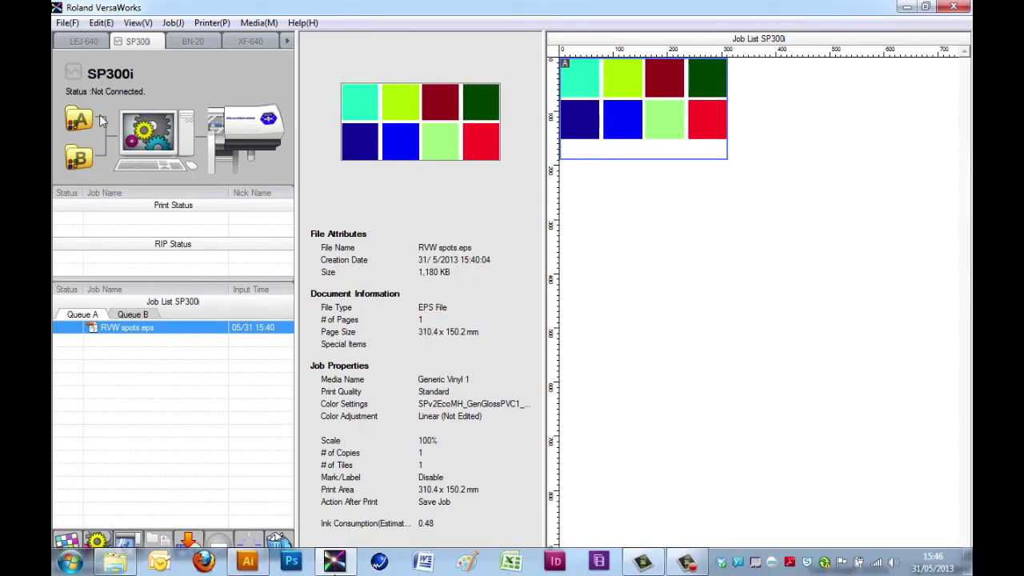
pyautogui.click(101, 24)
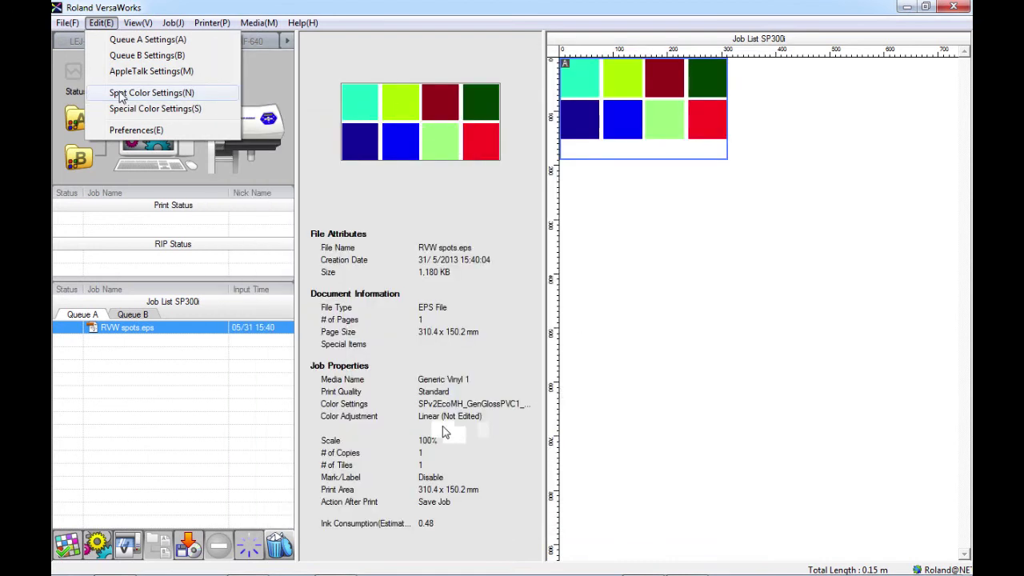
pyautogui.click(120, 93)
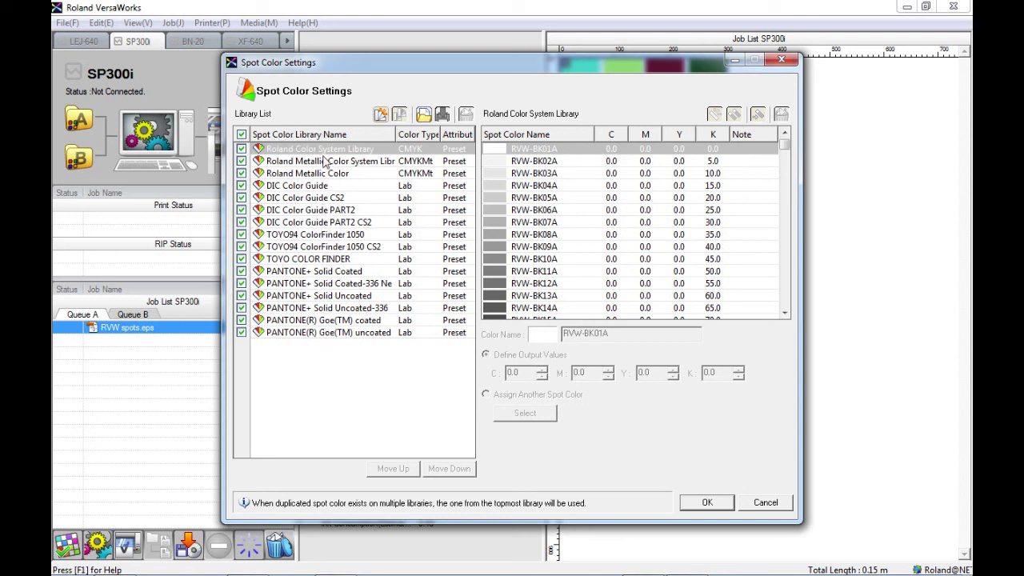
# Browse the Roland Color System Library colours and inspect the C, M and Y values of RVW-PR03E
pyautogui.click(305, 151)
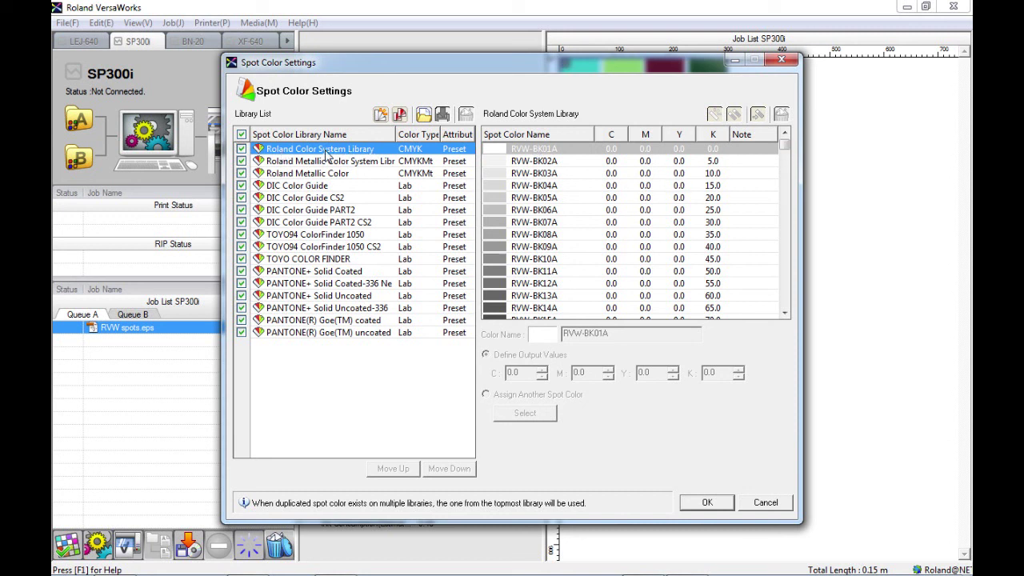
pyautogui.moveTo(785, 145); pyautogui.dragTo(785, 175)
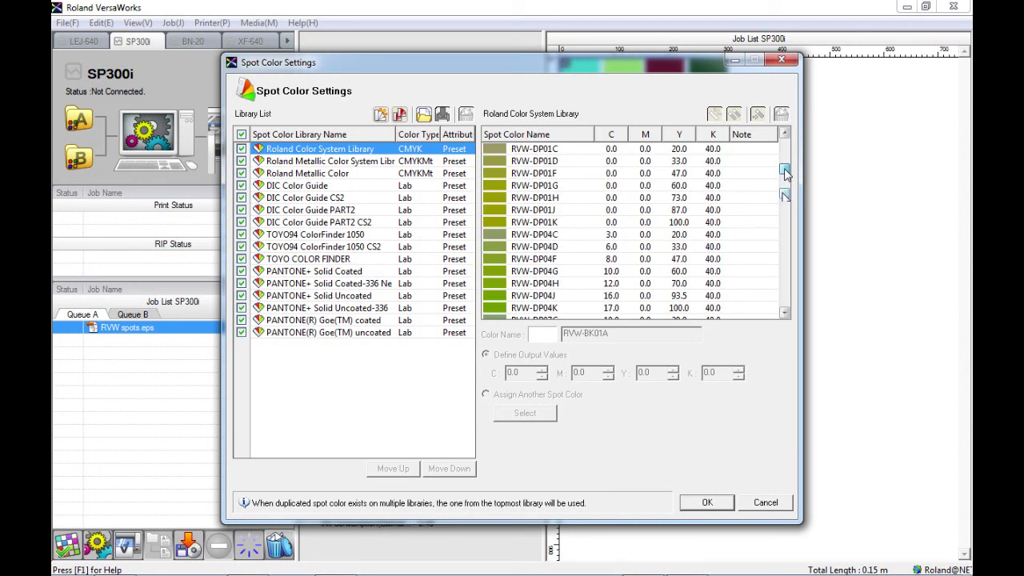
pyautogui.scroll(-5, 552, 190)
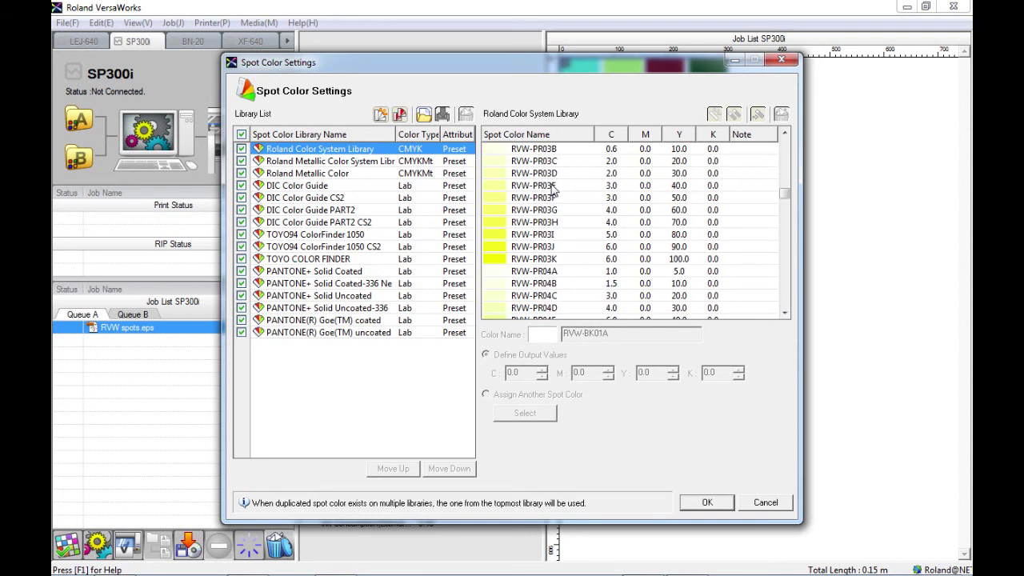
pyautogui.click(552, 190)
pyautogui.moveTo(614, 190); pyautogui.dragTo(717, 190)
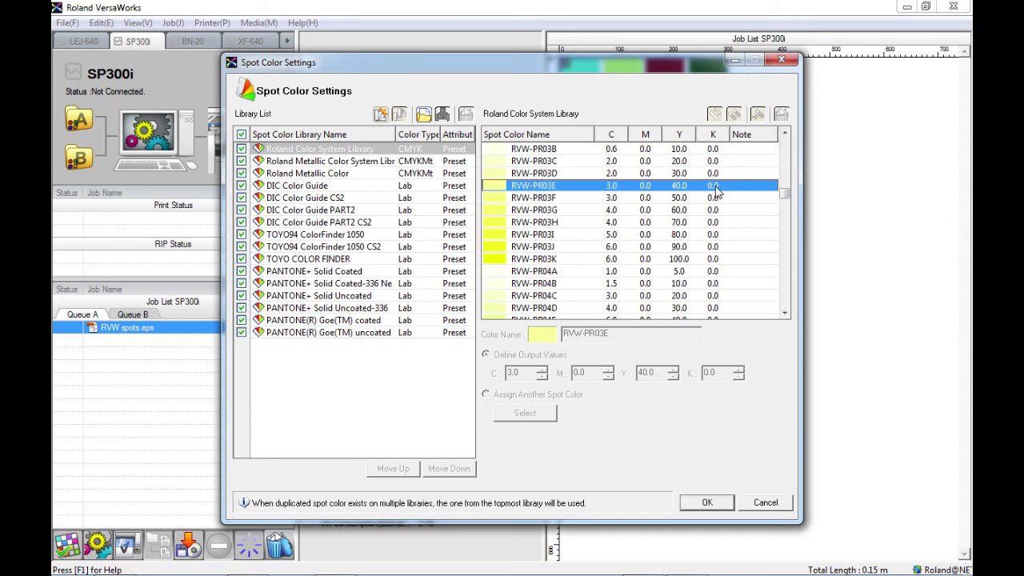
pyautogui.click(364, 385)
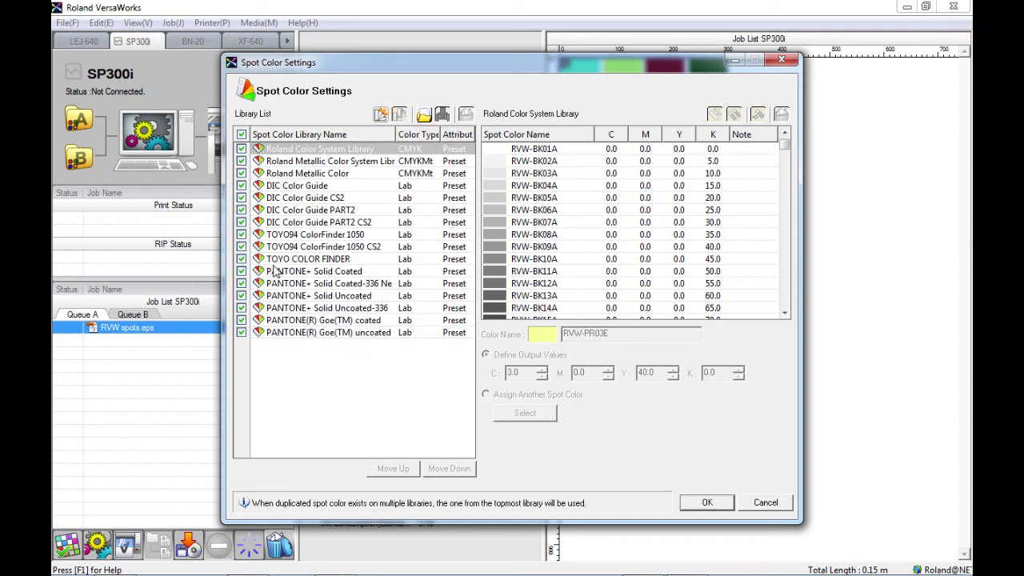
pyautogui.click(242, 150)
pyautogui.click(242, 151)
# Confirm the Spot Color Settings dialog with OK to return to Queue A
pyautogui.click(728, 503)
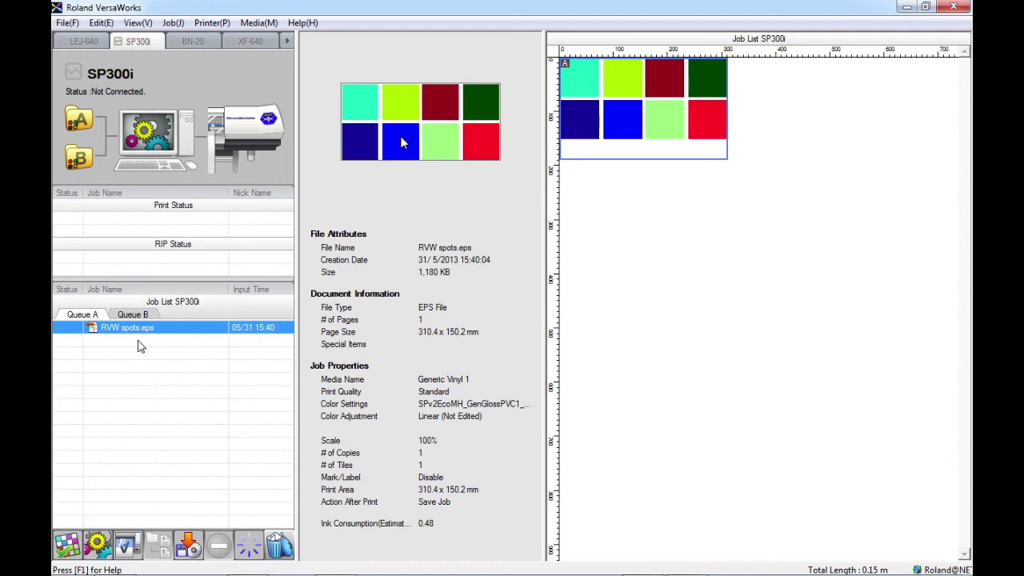
# Show the File Format page of the RVW spots.eps Job Settings with its spot colours
pyautogui.click(68, 547)
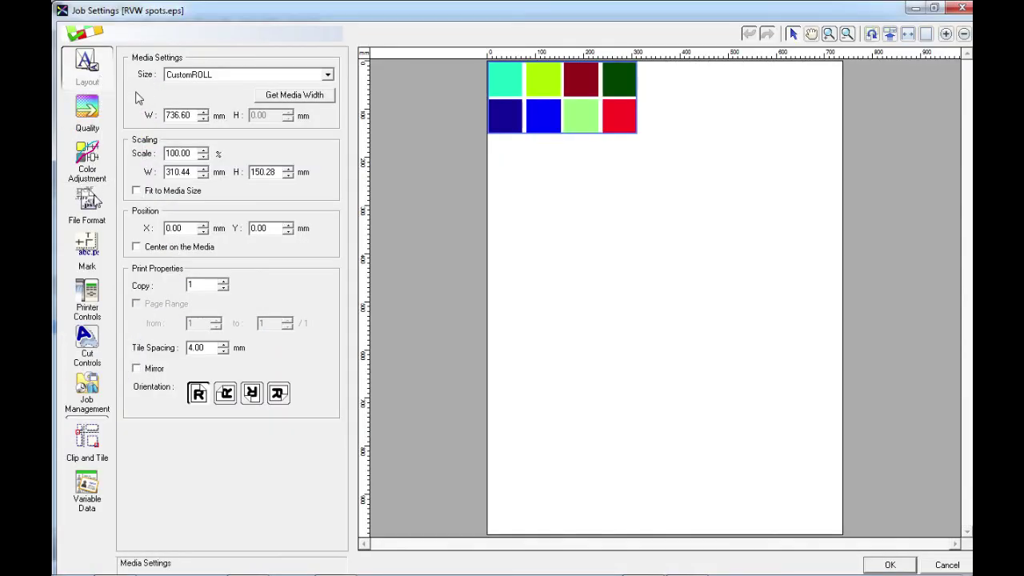
pyautogui.click(90, 210)
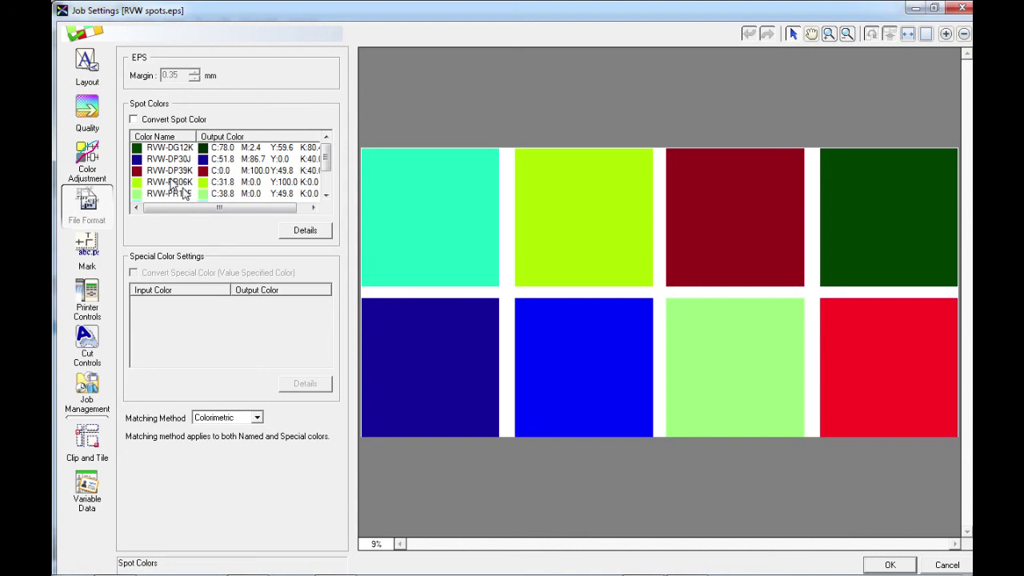
# Leave Convert Spot Color ticked for the RVW spots.eps job
pyautogui.click(134, 119)
pyautogui.click(134, 120)
pyautogui.click(134, 120)
# Open the Spot Color List details, enlarge the window and widen its name, output and Delta E columns
pyautogui.click(305, 231)
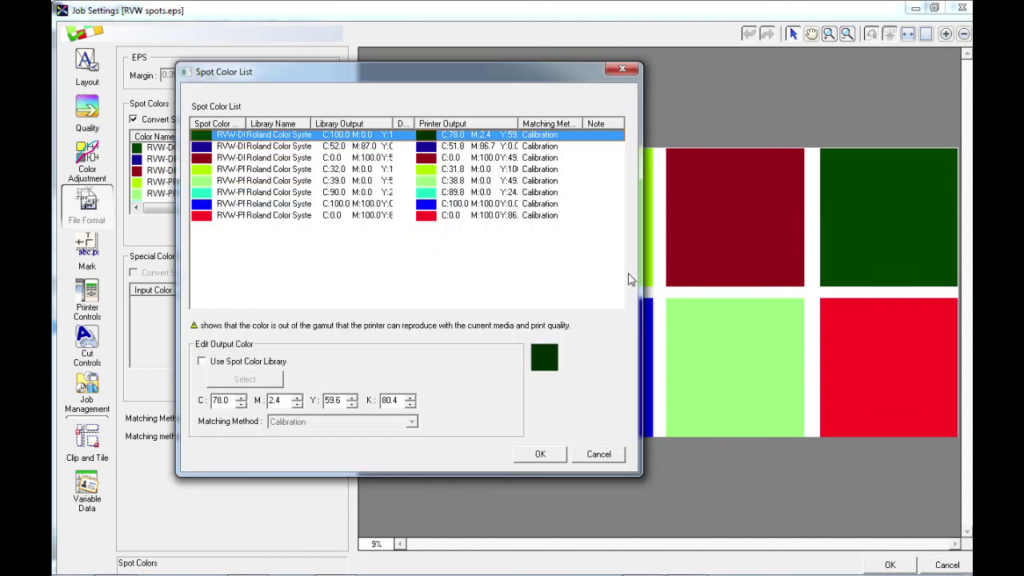
pyautogui.moveTo(641, 294); pyautogui.dragTo(922, 294)
pyautogui.moveTo(271, 123); pyautogui.dragTo(306, 125)
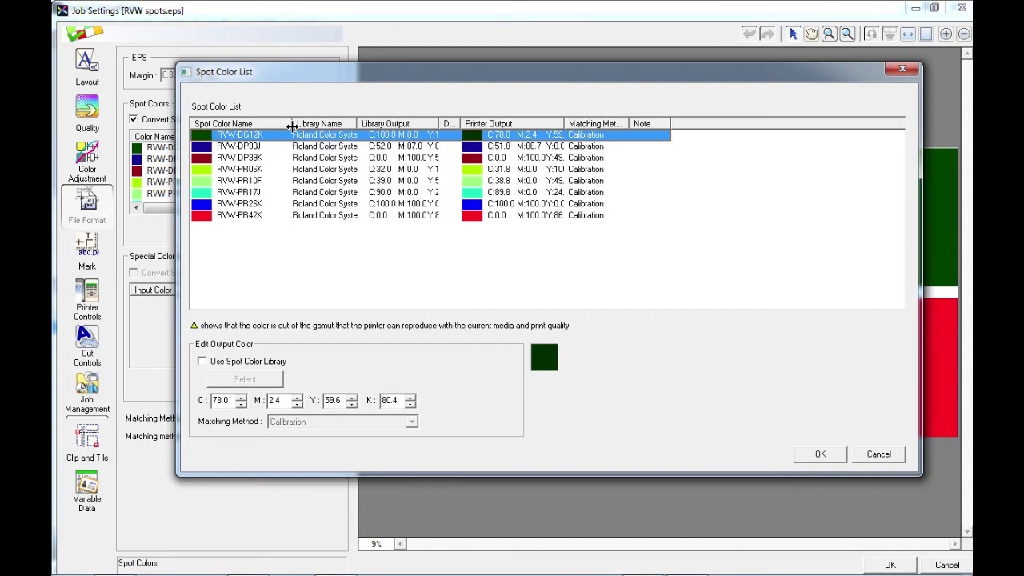
pyautogui.moveTo(293, 125); pyautogui.dragTo(240, 125)
pyautogui.moveTo(438, 125); pyautogui.dragTo(400, 123)
pyautogui.moveTo(740, 124); pyautogui.dragTo(668, 123)
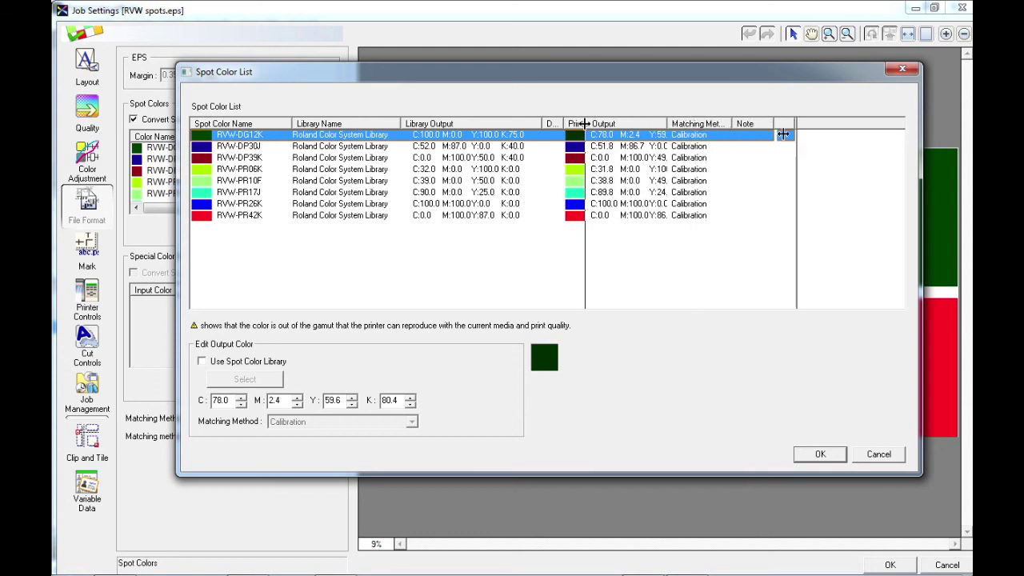
pyautogui.moveTo(782, 134); pyautogui.dragTo(784, 142)
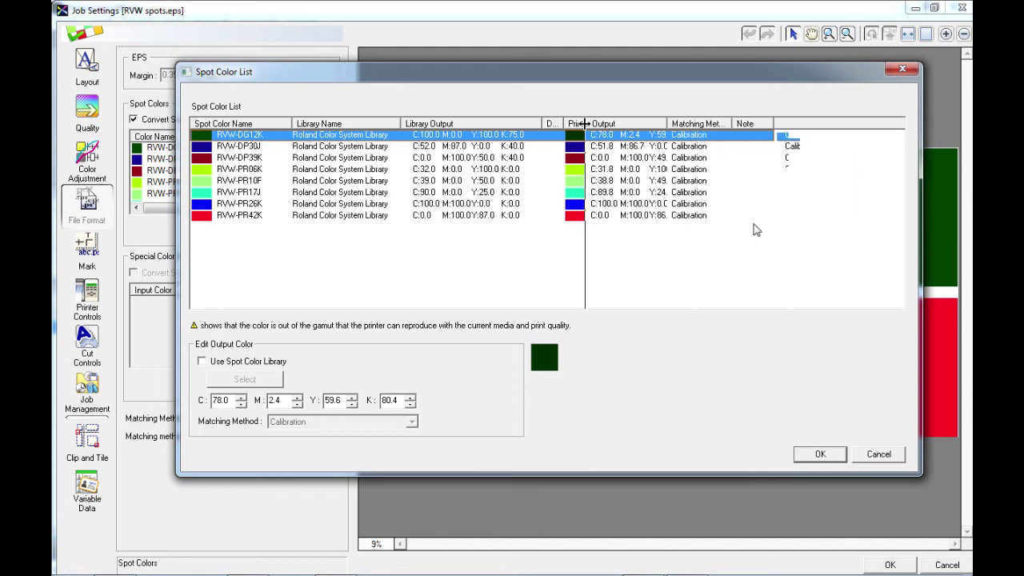
# Compare the values of RVW-DP30J, RVW-DG12K and RVW-DP39K
pyautogui.click(231, 147)
pyautogui.click(230, 135)
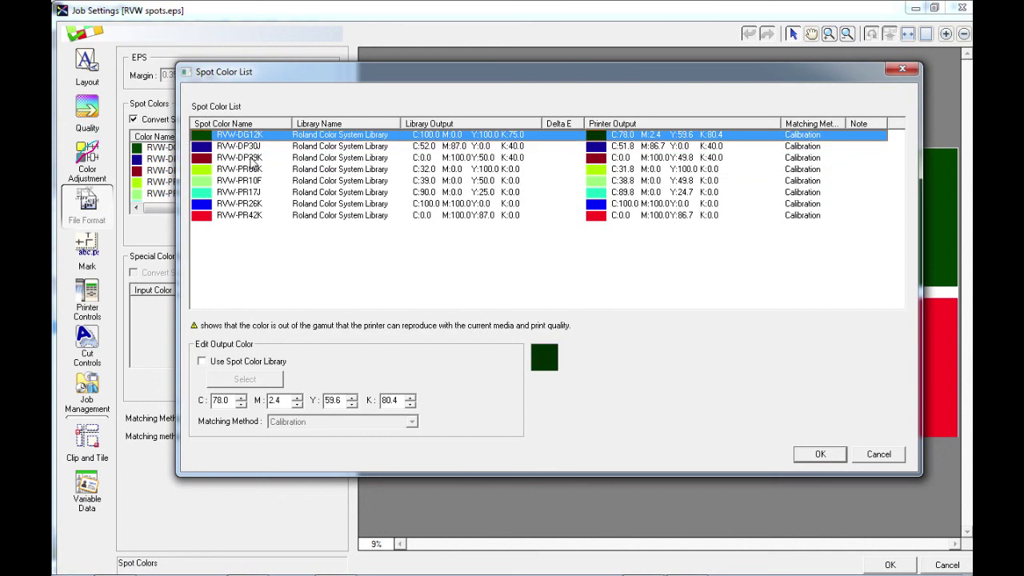
pyautogui.click(235, 158)
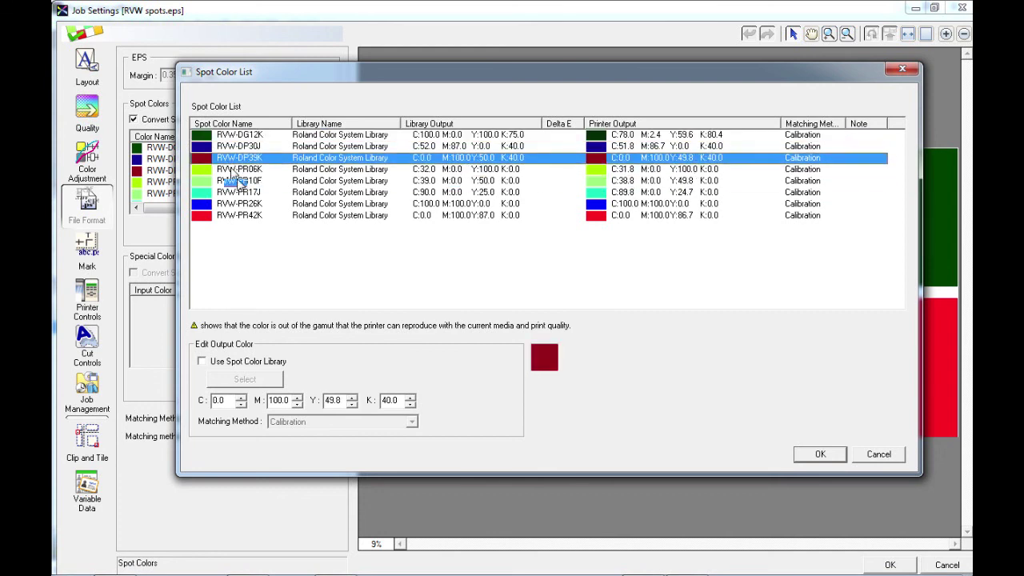
pyautogui.click(236, 182)
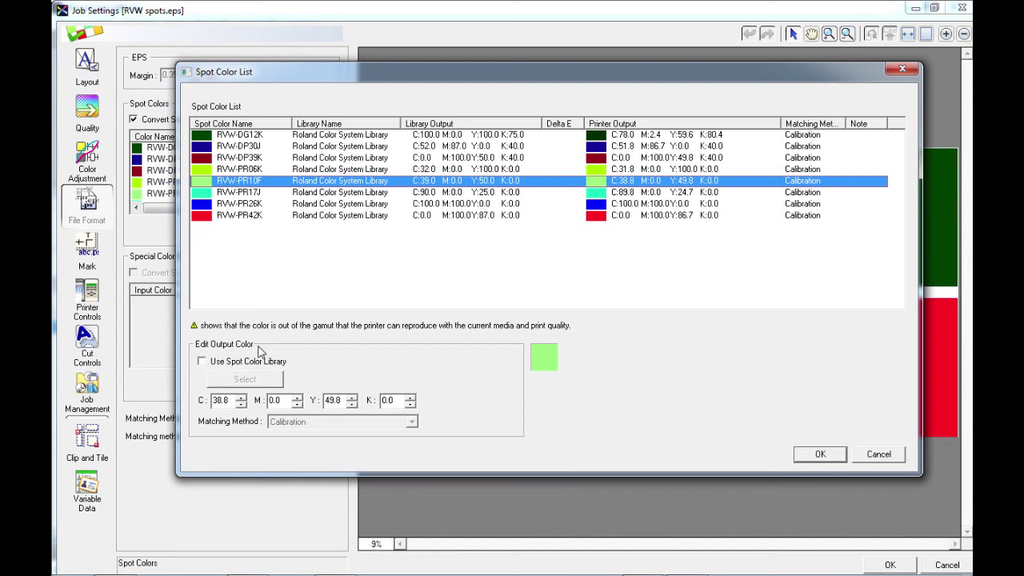
pyautogui.click(230, 137)
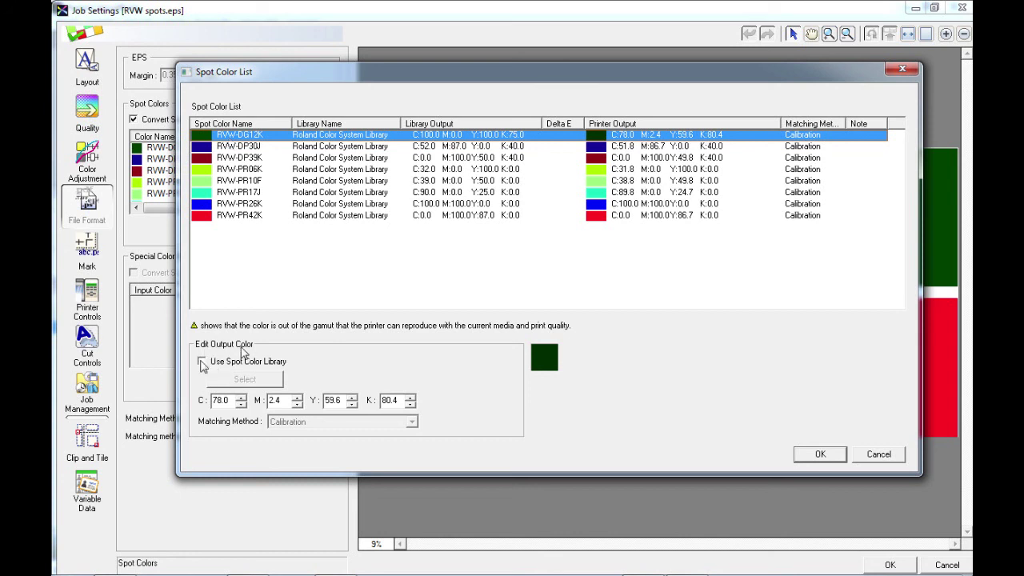
# Map RVW-DG12K to RVW-MT-03S from the Roland Metallic Color System Library
pyautogui.click(266, 370)
pyautogui.click(246, 381)
pyautogui.press('Return')
pyautogui.click(574, 150)
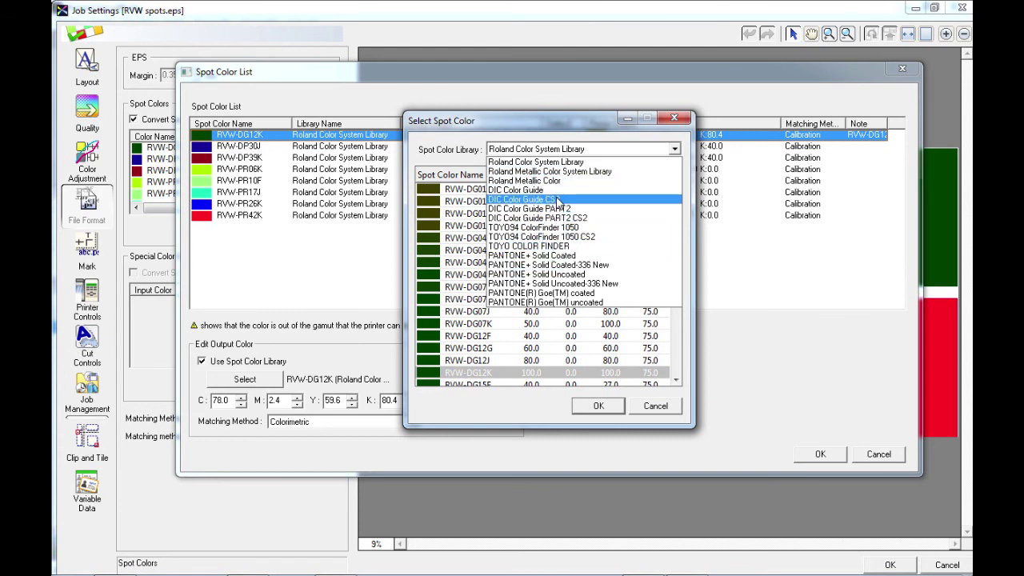
pyautogui.click(552, 172)
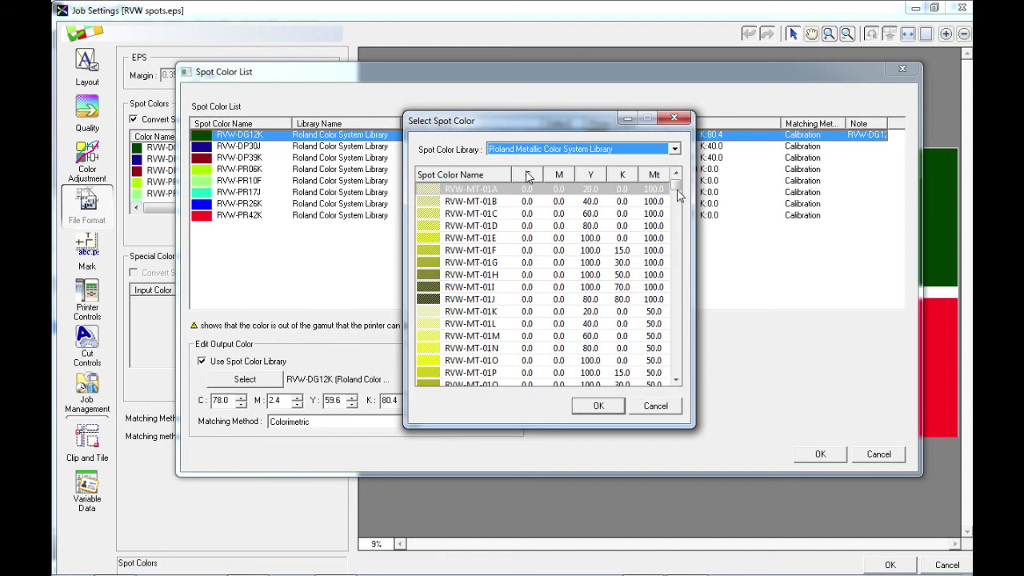
pyautogui.moveTo(676, 192); pyautogui.dragTo(677, 205)
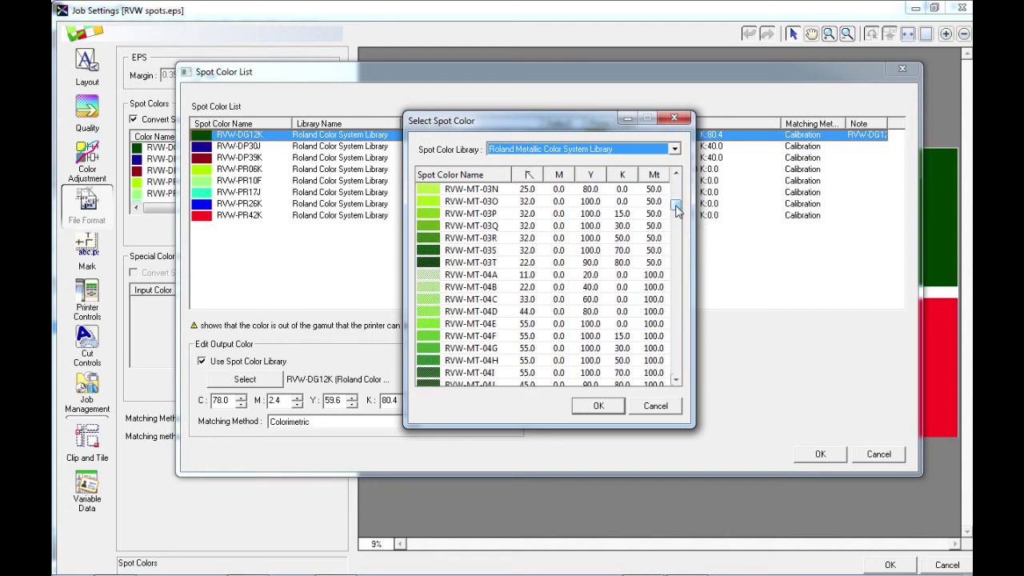
pyautogui.click(472, 250)
pyautogui.click(600, 406)
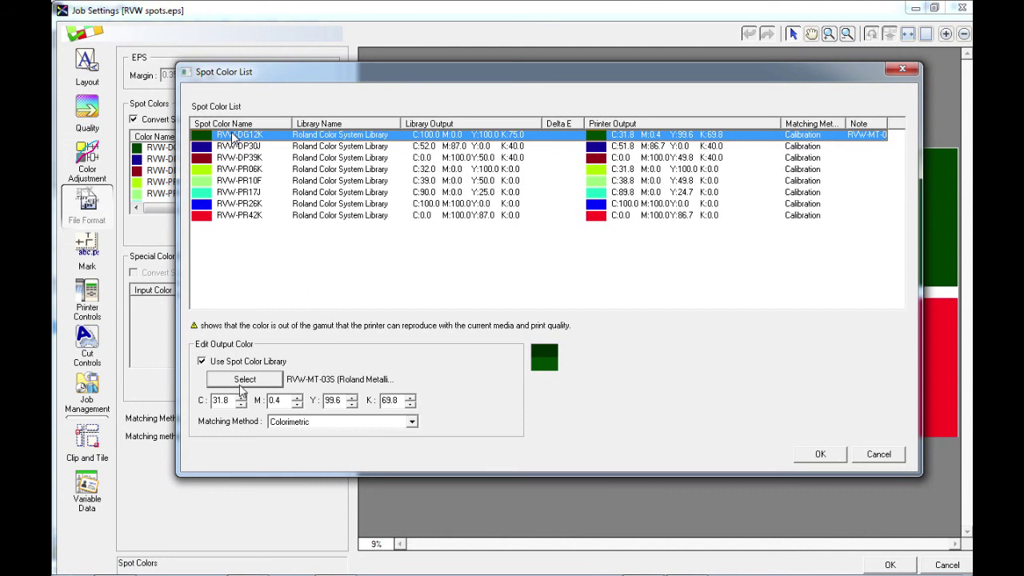
# Turn off Use Spot Color Library for RVW-DG12K and select its C value of 78.0
pyautogui.click(205, 361)
pyautogui.click(220, 362)
pyautogui.click(272, 364)
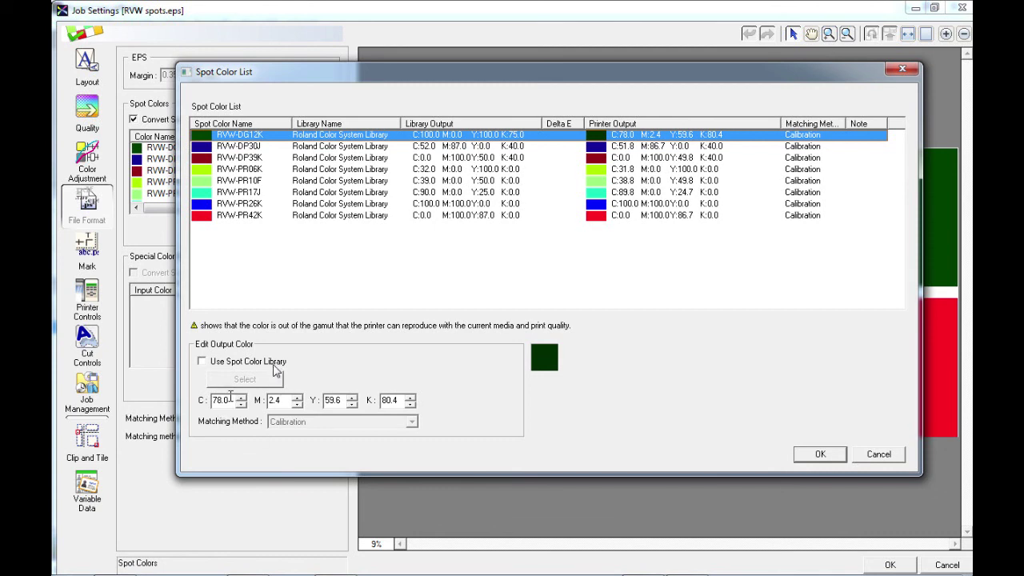
pyautogui.moveTo(230, 401); pyautogui.dragTo(205, 406)
# Confirm the Spot Color List with OK to return to the job settings
pyautogui.click(820, 453)
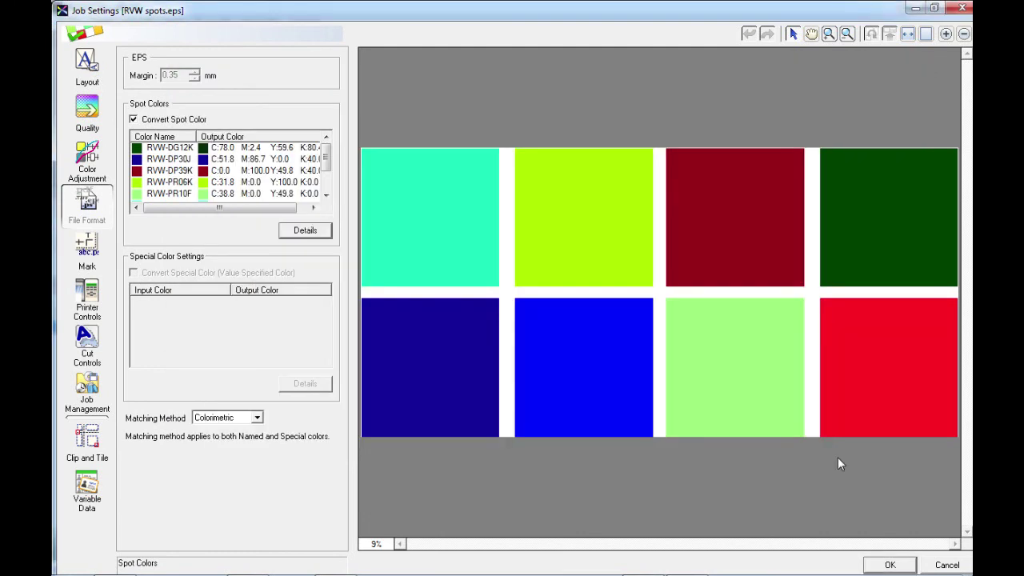